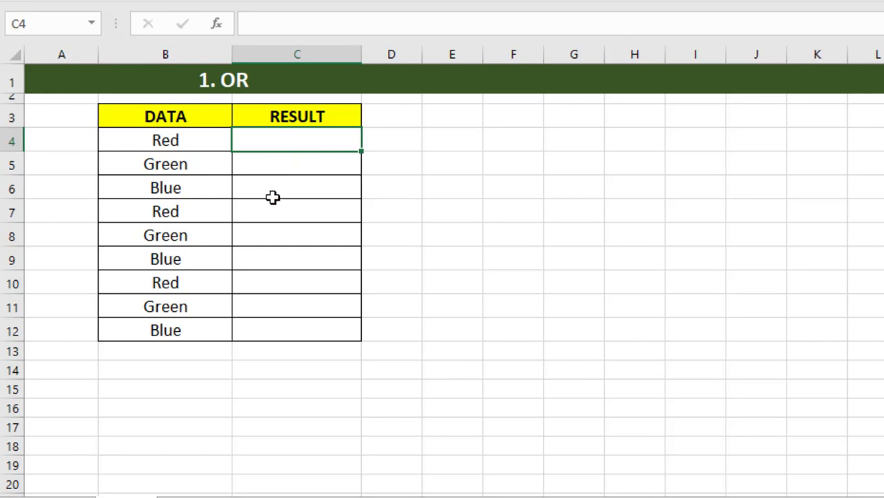
Enter =OR(B4="blue") in C4 of the 1. OR sheet, returning FALSE for Red
{"action": "type", "text": "="}
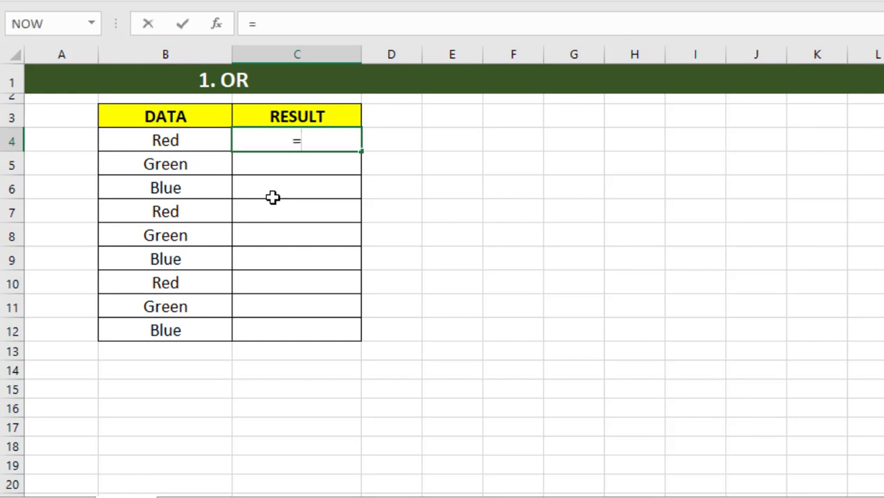
{"action": "type", "text": "o"}
{"action": "double_click", "coordinate": [327, 308]}
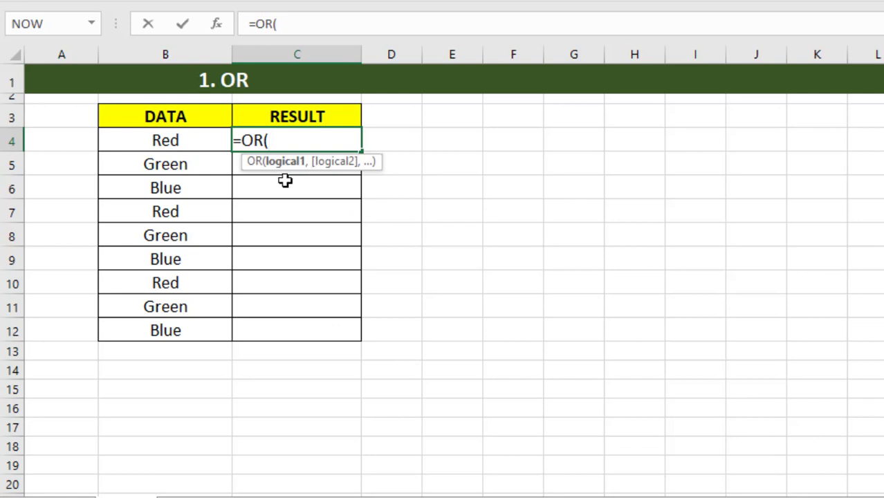
{"action": "left_click", "coordinate": [180, 141]}
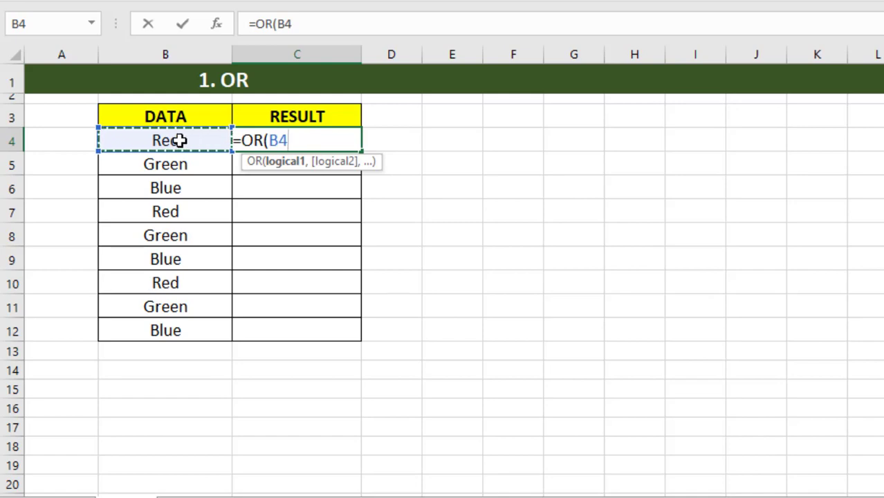
{"action": "type", "text": "="}
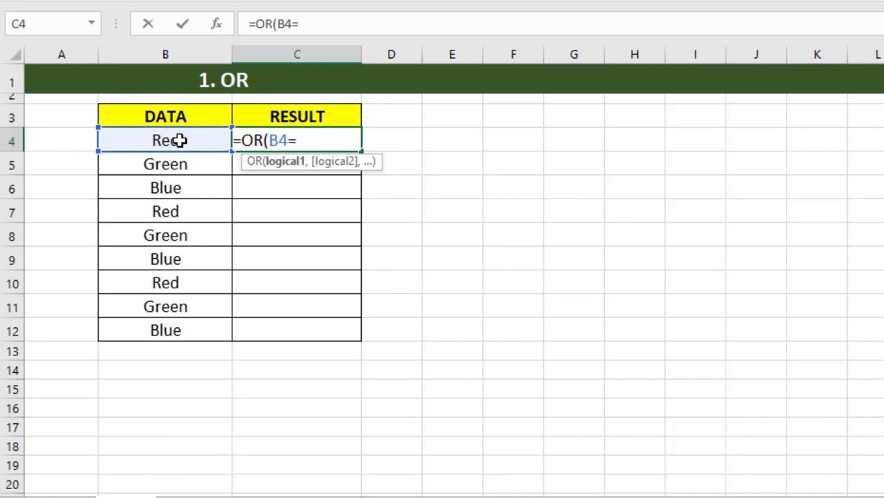
{"action": "type", "text": "\""}
{"action": "type", "text": "blue\""}
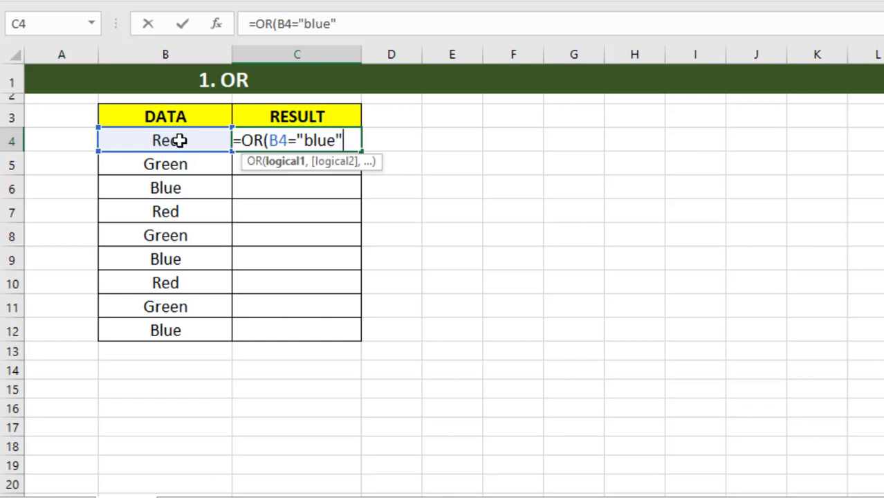
{"action": "type", "text": ")"}
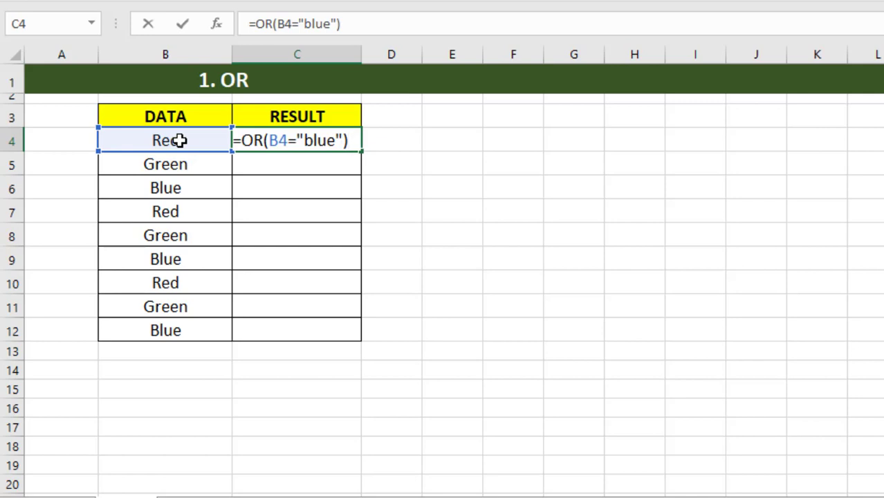
{"action": "key", "text": "Return"}
Copy the OR formula from C4 down to C12 and spot-check C9 and C5
{"action": "left_click", "coordinate": [286, 141]}
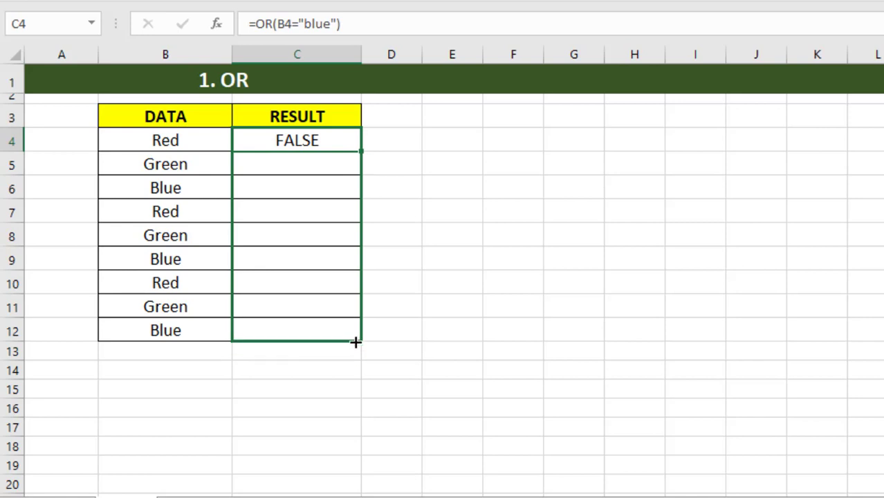
{"action": "left_click_drag", "start_coordinate": [366, 213], "coordinate": [357, 342]}
{"action": "left_click", "coordinate": [397, 240]}
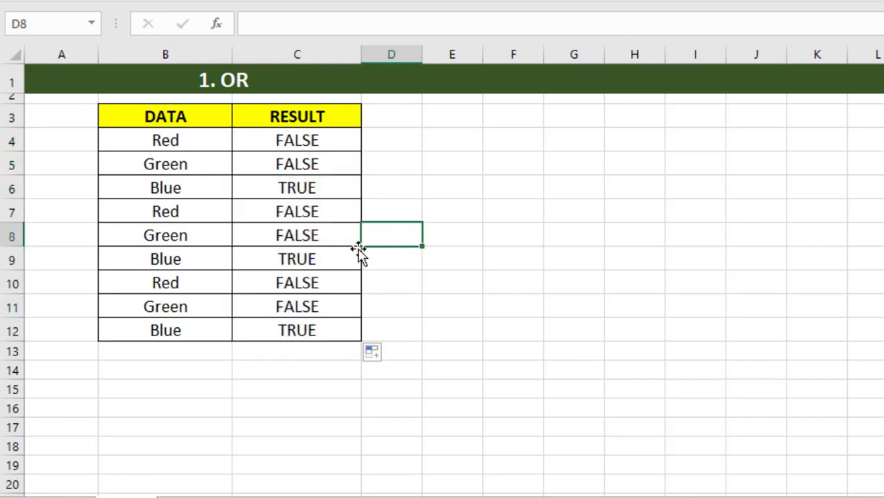
{"action": "left_click", "coordinate": [190, 259]}
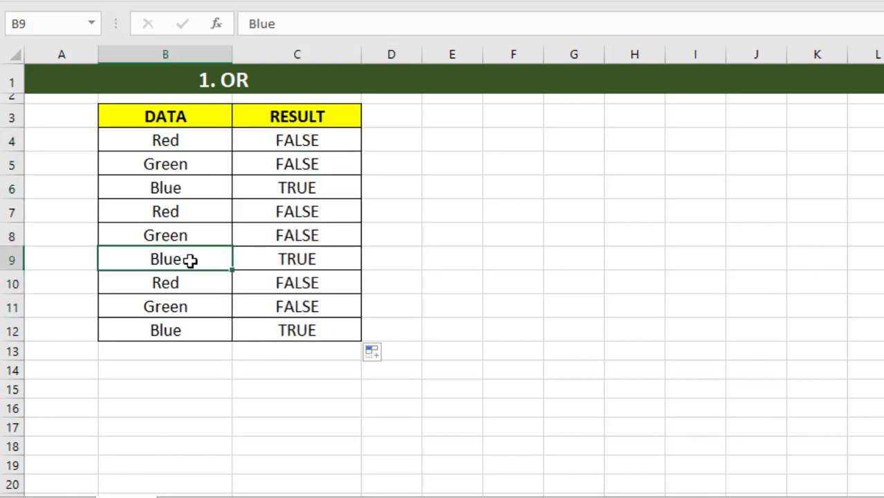
{"action": "left_click", "coordinate": [275, 263]}
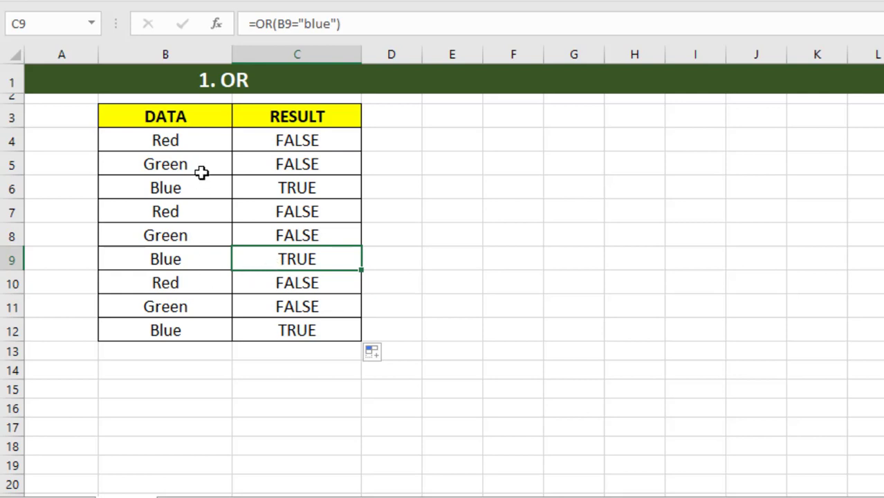
{"action": "left_click", "coordinate": [248, 166]}
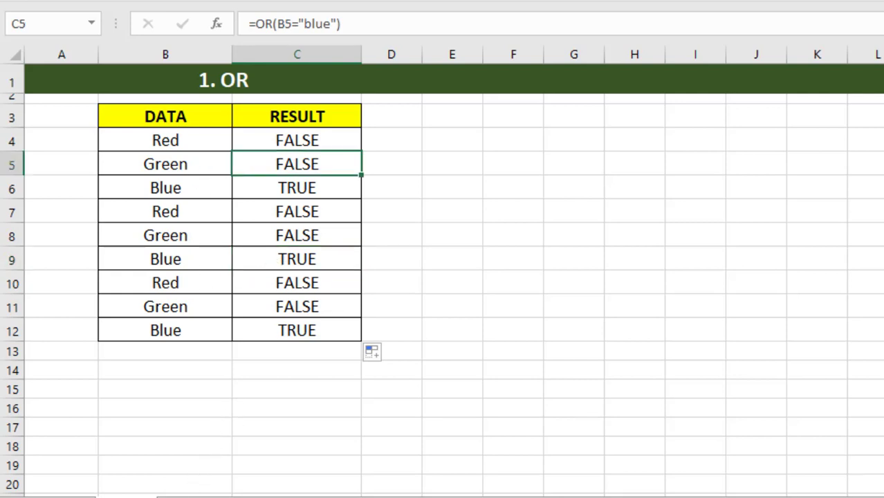
Move to the 2. NOT sheet after rechecking B4 on the 1. OR sheet
{"action": "key", "text": "ctrl+Page_Down"}
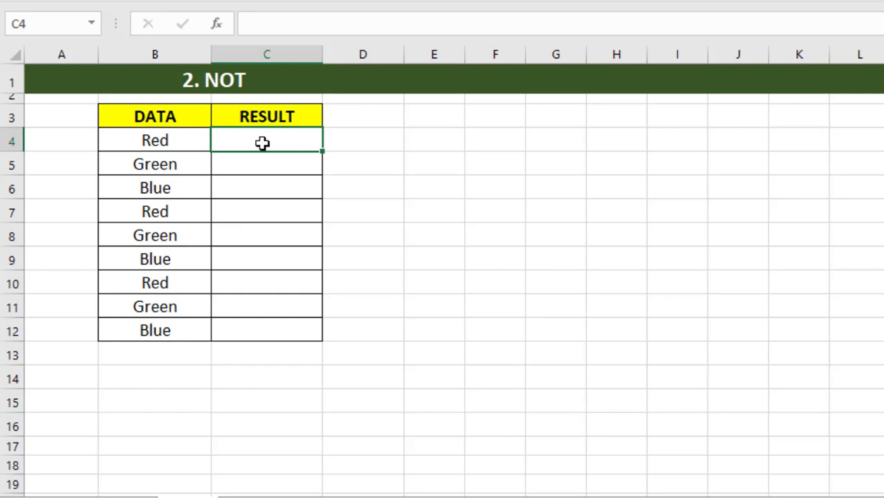
{"action": "key", "text": "ctrl+Page_Up"}
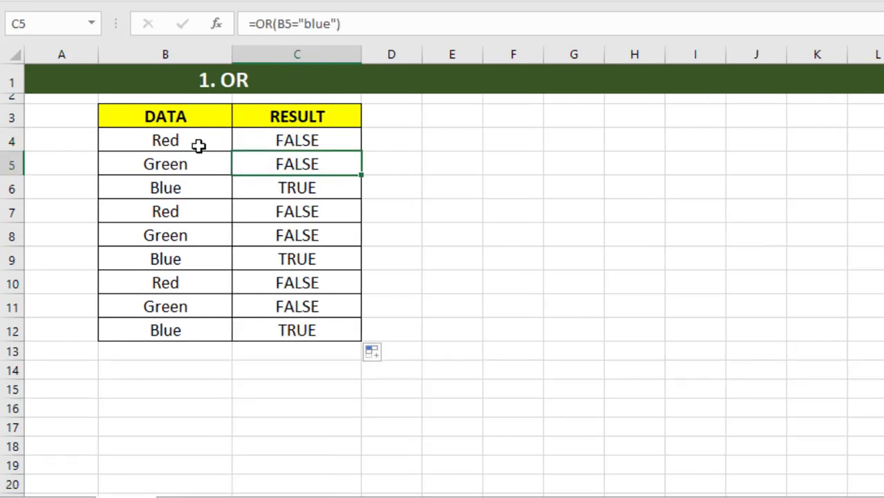
{"action": "left_click", "coordinate": [198, 144]}
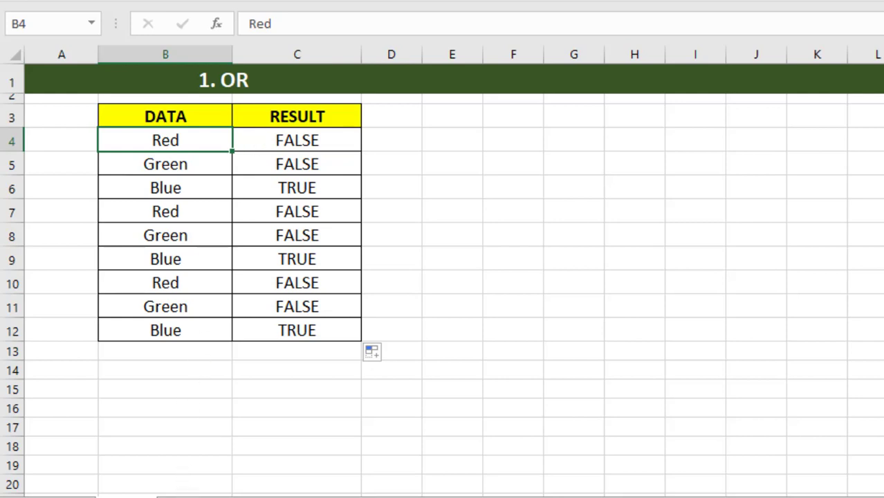
{"action": "key", "text": "ctrl+Page_Down"}
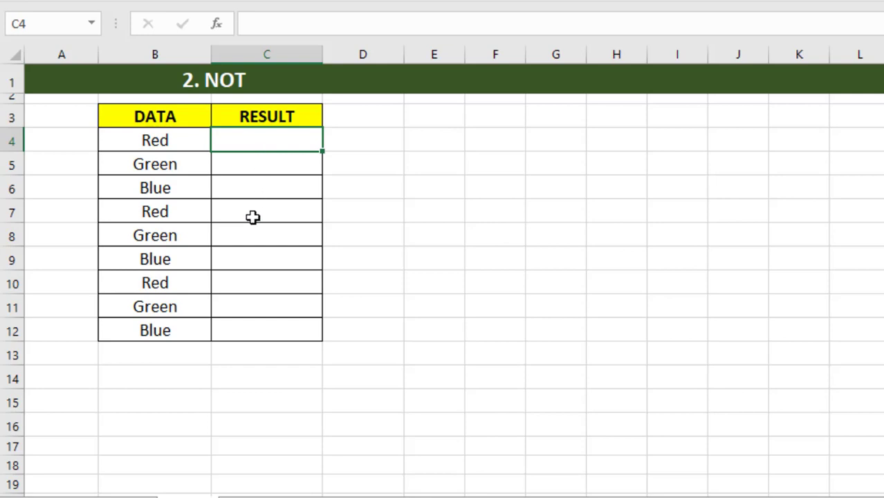
Enter =NOT(B4="red") in C4 of the 2. NOT sheet
{"action": "type", "text": "="}
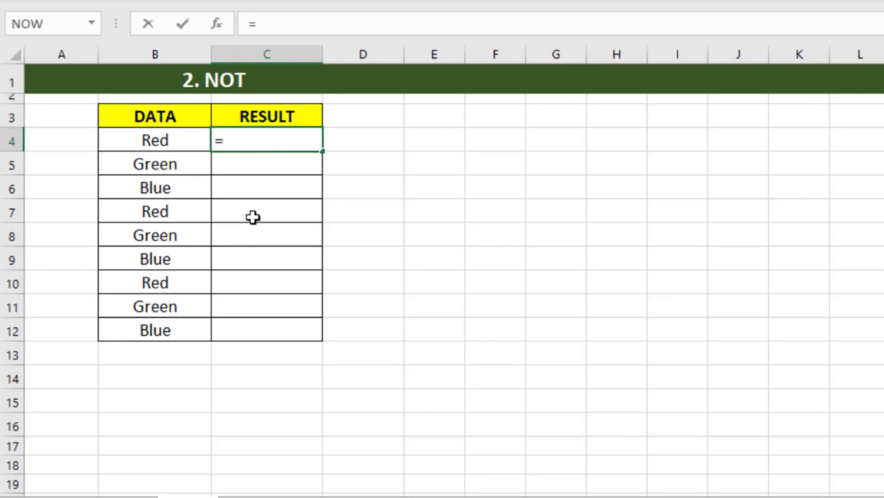
{"action": "type", "text": "no"}
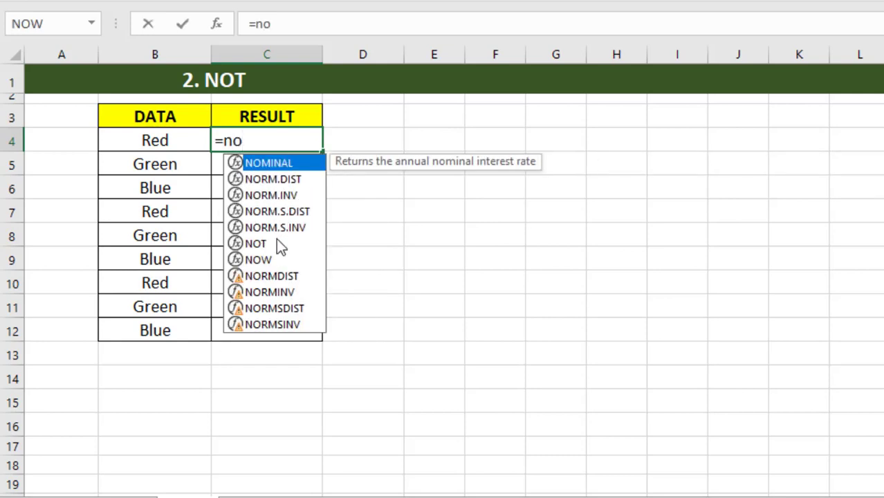
{"action": "double_click", "coordinate": [271, 242]}
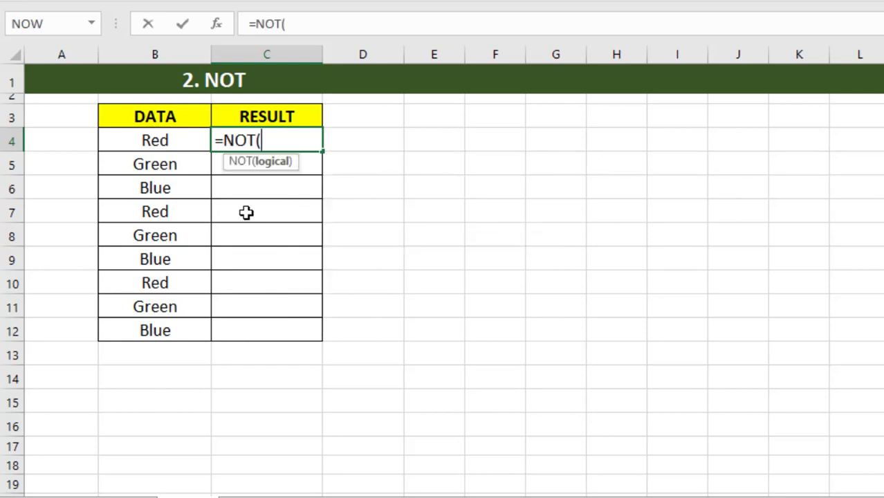
{"action": "left_click", "coordinate": [170, 142]}
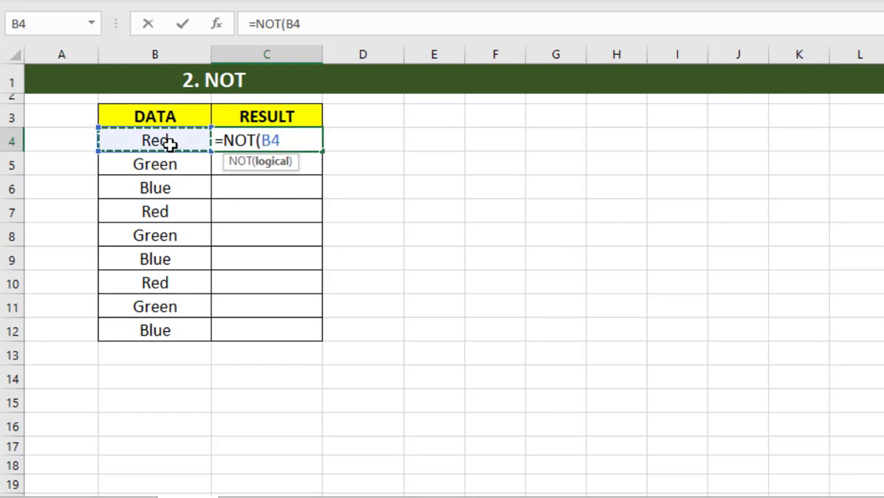
{"action": "type", "text": "="}
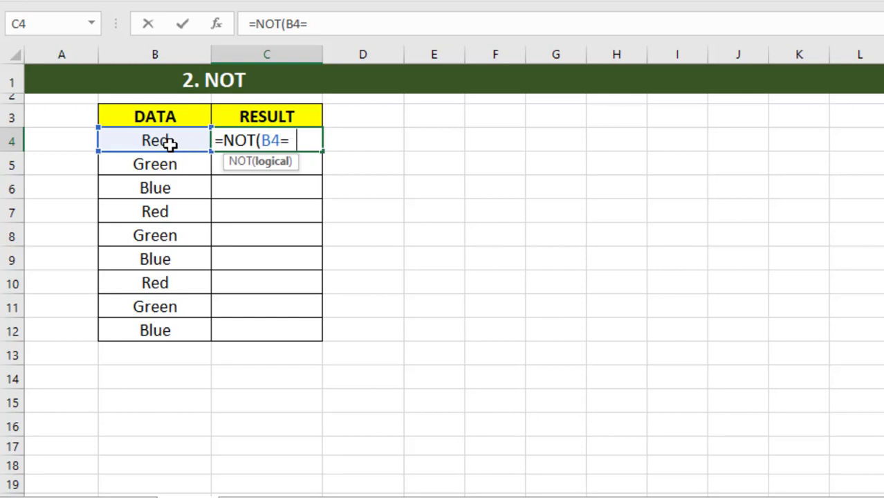
{"action": "type", "text": "\"red"}
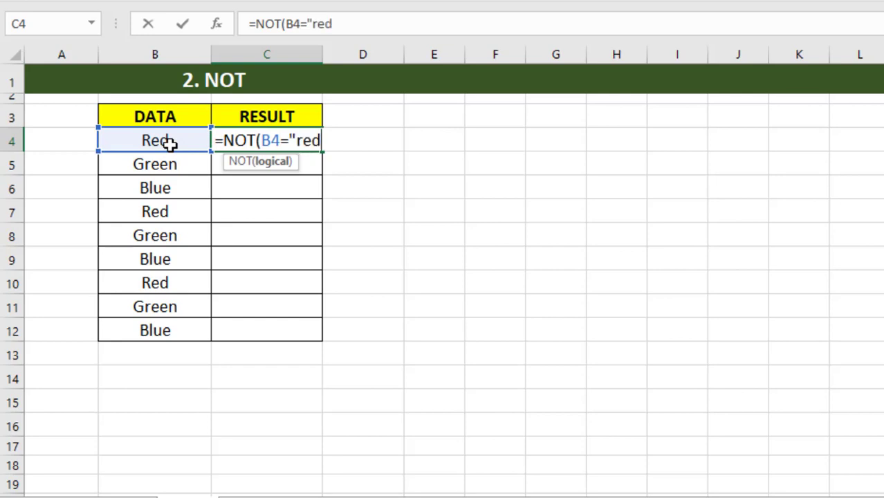
{"action": "type", "text": "\")"}
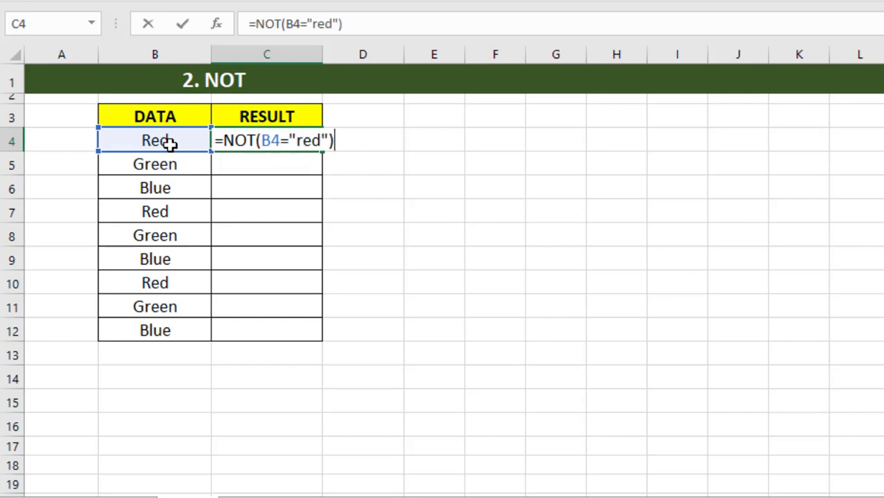
{"action": "key", "text": "Return"}
Fill the NOT formula down to C12 and check the formulas in C4 and C5
{"action": "left_click", "coordinate": [269, 137]}
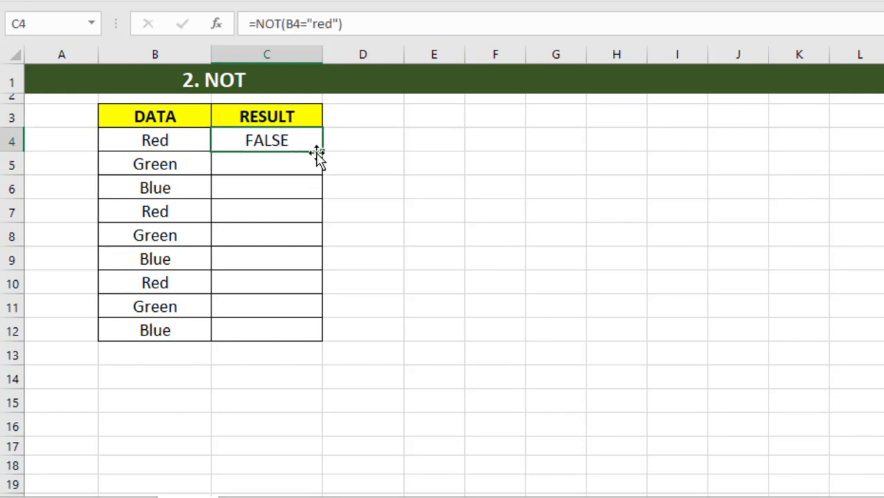
{"action": "left_click_drag", "start_coordinate": [319, 221], "coordinate": [308, 348]}
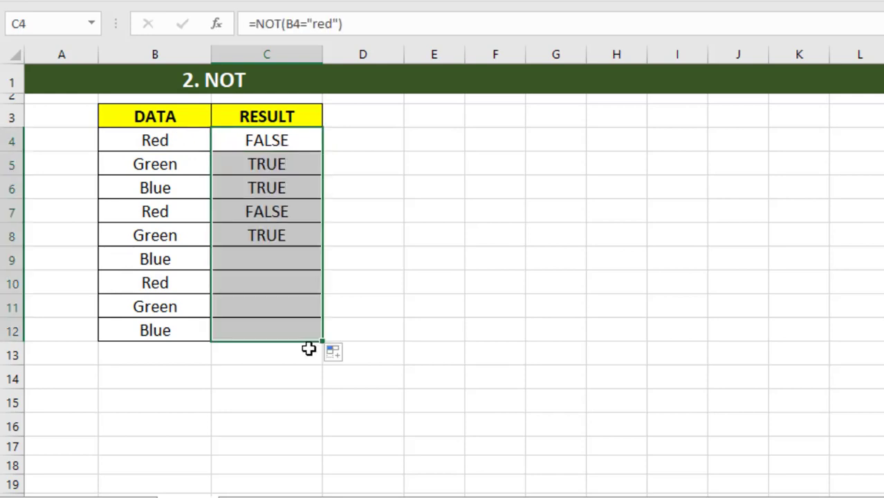
{"action": "left_click", "coordinate": [296, 143]}
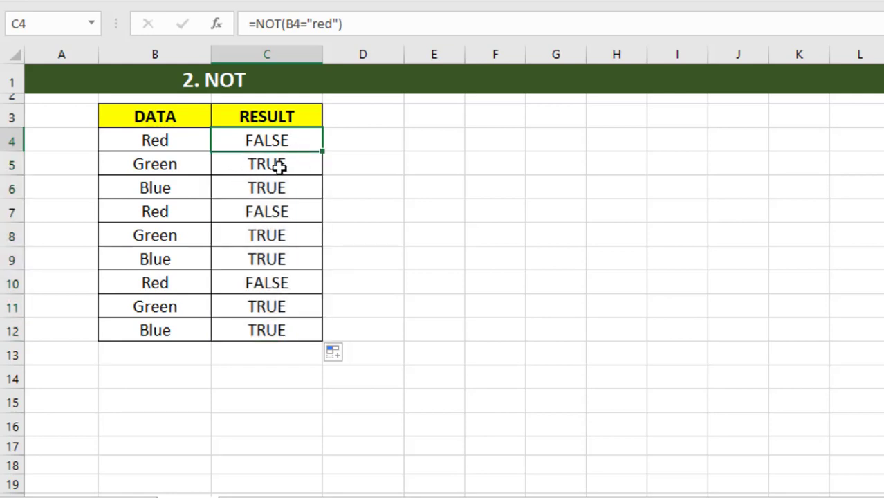
{"action": "left_click", "coordinate": [284, 168]}
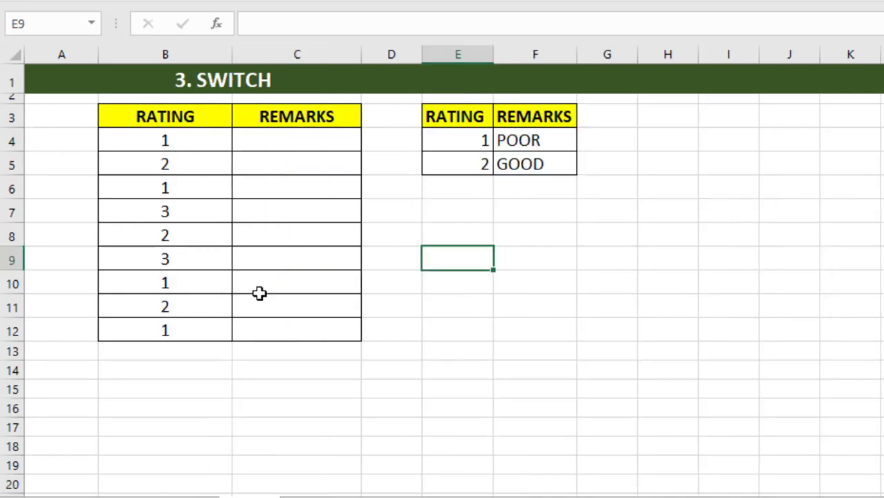
{"action": "left_click", "coordinate": [264, 144]}
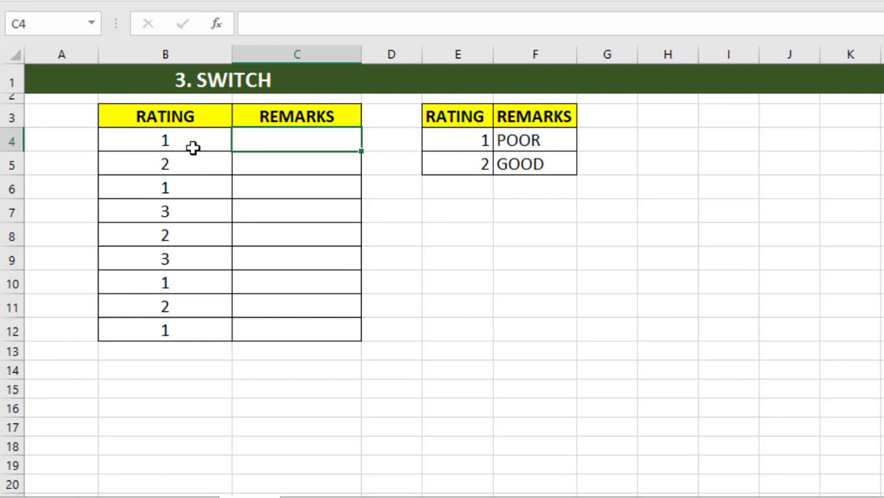
{"action": "left_click_drag", "start_coordinate": [191, 142], "coordinate": [190, 324]}
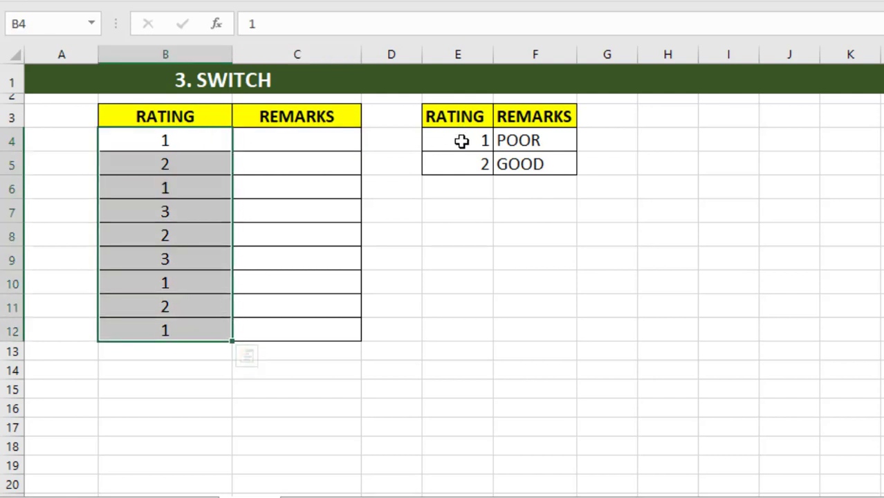
{"action": "left_click_drag", "start_coordinate": [460, 142], "coordinate": [464, 159]}
{"action": "left_click", "coordinate": [526, 145]}
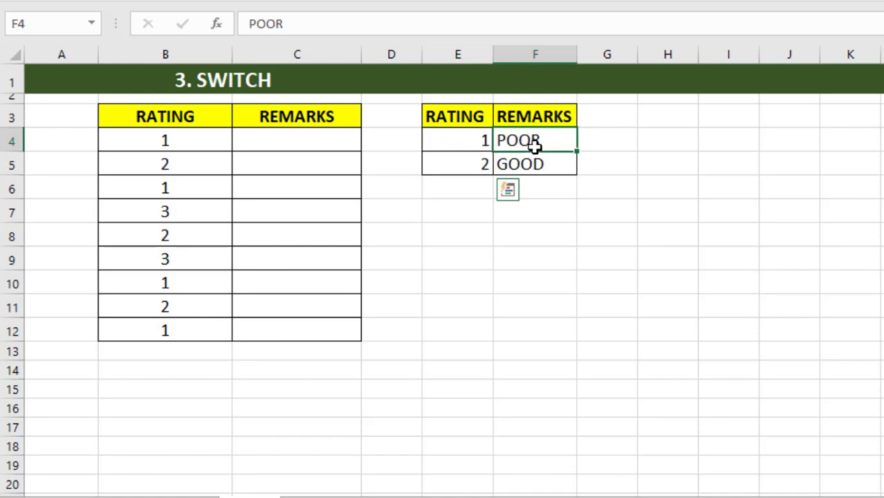
{"action": "left_click_drag", "start_coordinate": [325, 143], "coordinate": [305, 327]}
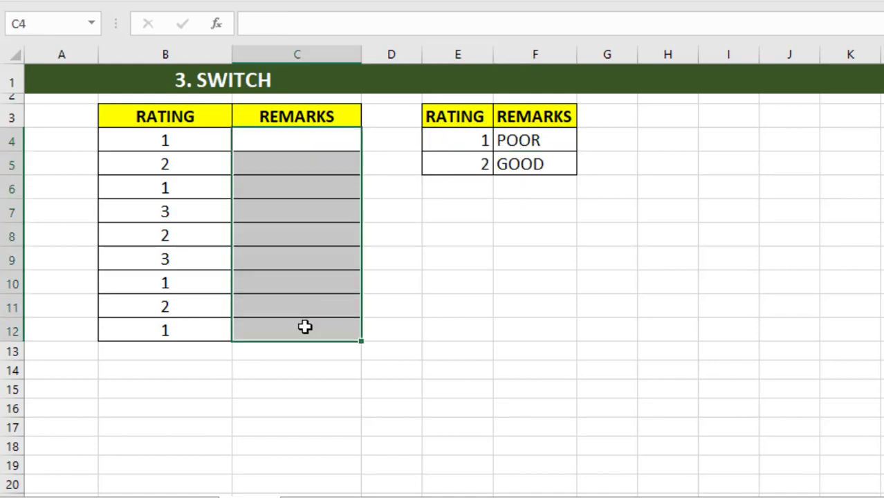
{"action": "left_click", "coordinate": [301, 143]}
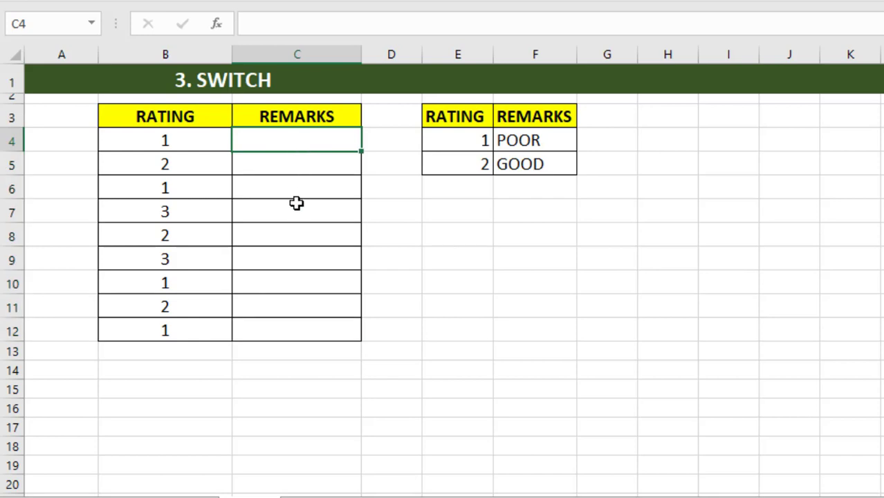
Start the SWITCH formula in C4 as =SWITCH(B4,1,$F$4, mapping rating 1 to POOR
{"action": "type", "text": "=sw"}
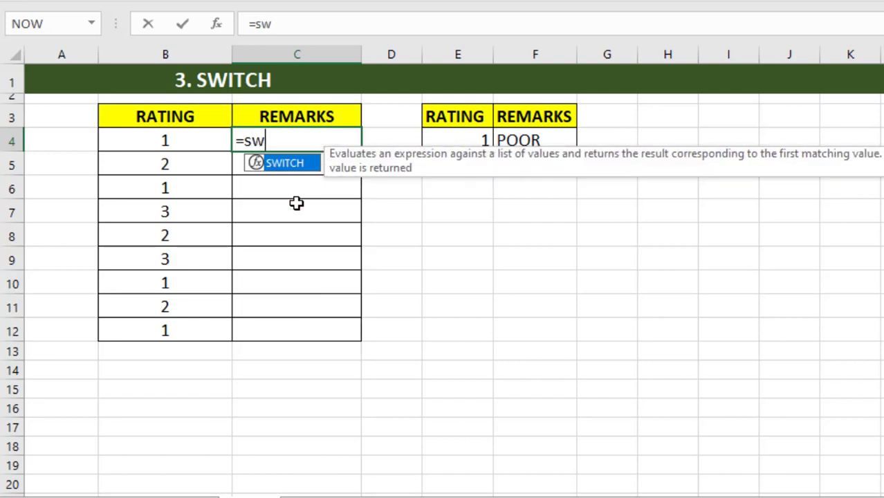
{"action": "double_click", "coordinate": [291, 165]}
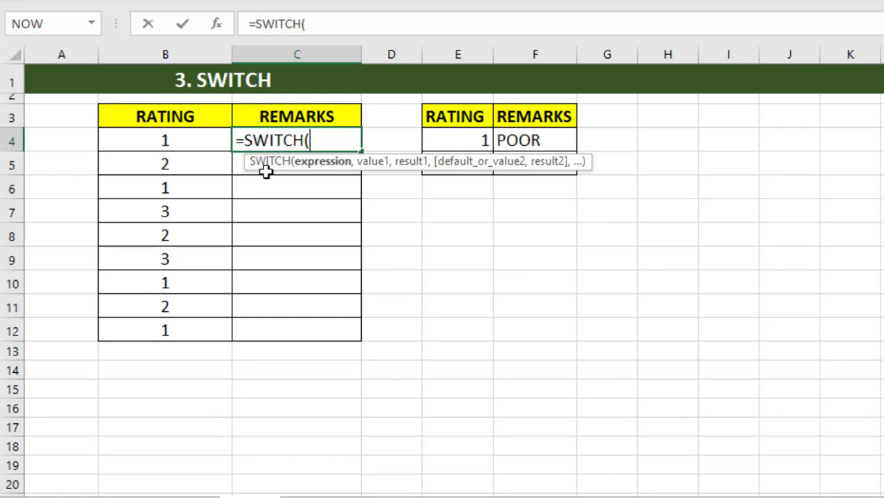
{"action": "left_click", "coordinate": [175, 140]}
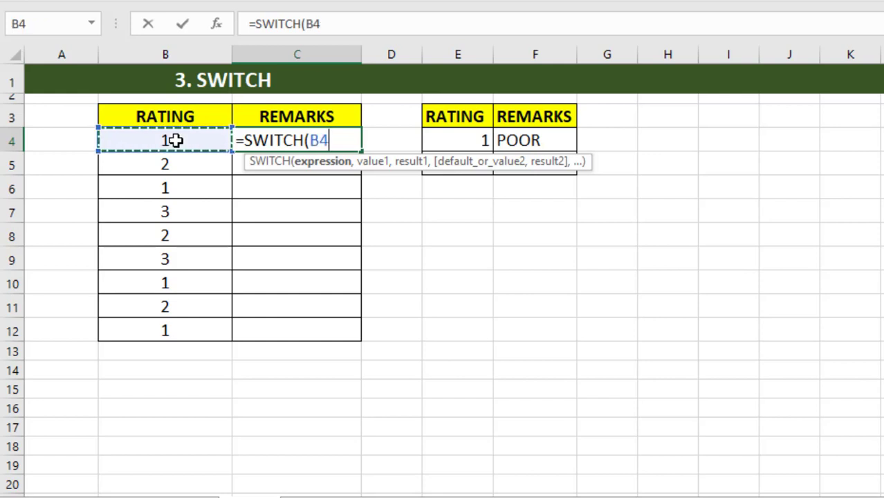
{"action": "type", "text": ","}
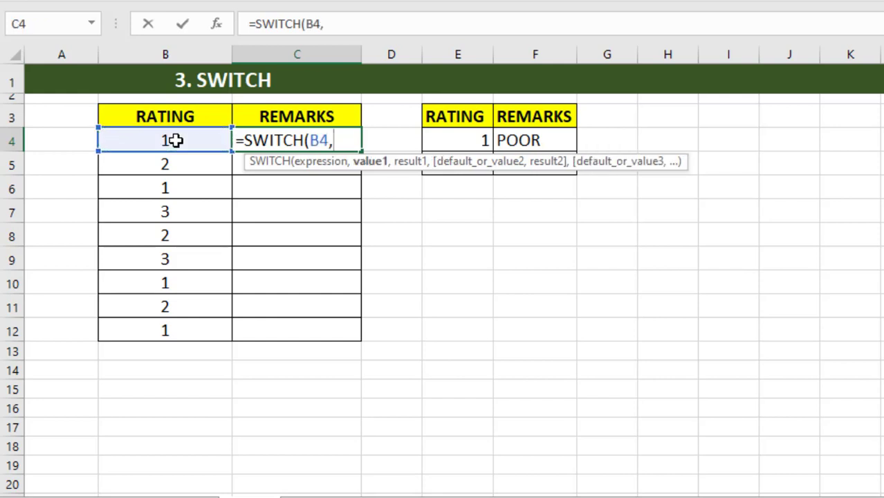
{"action": "type", "text": "1"}
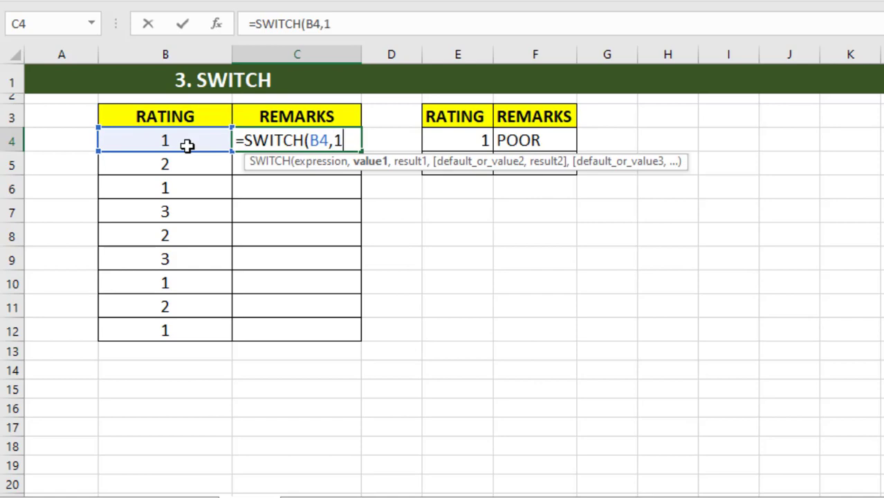
{"action": "type", "text": ","}
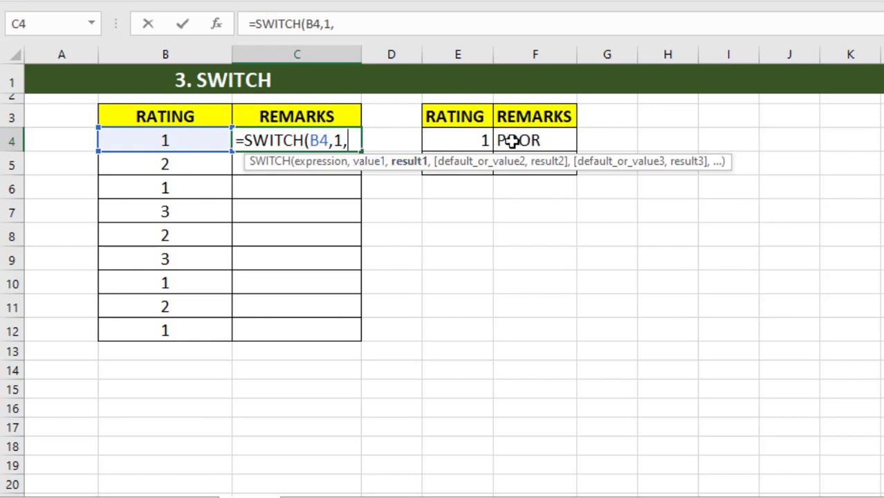
{"action": "left_click", "coordinate": [534, 141]}
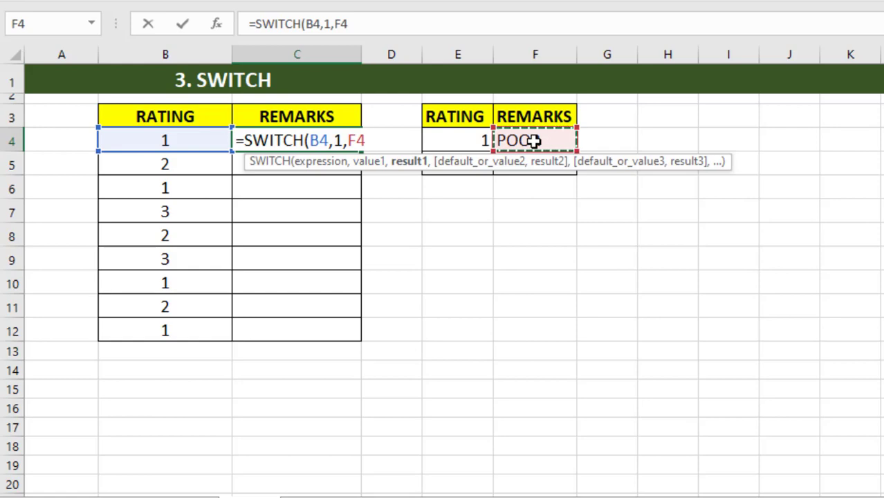
{"action": "key", "text": "F4"}
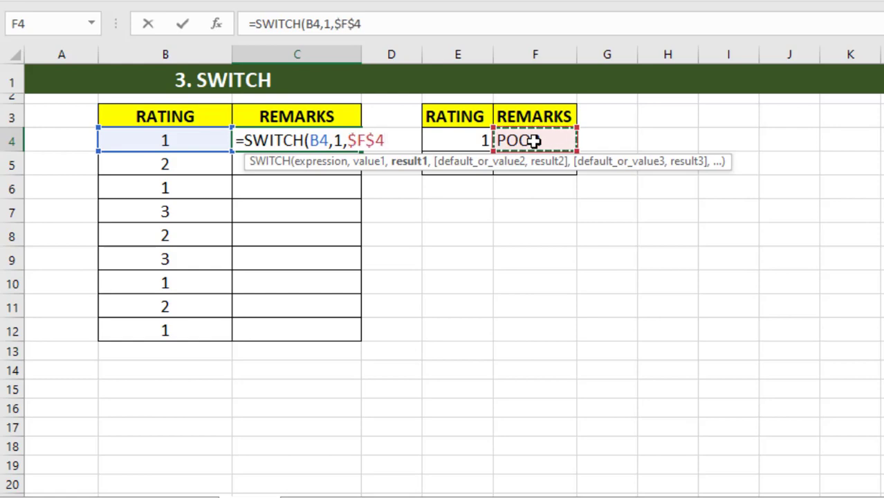
{"action": "type", "text": ","}
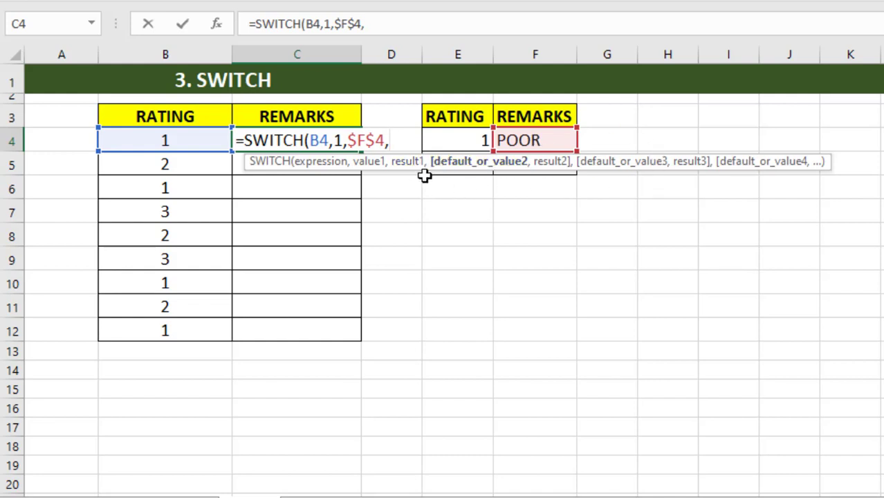
Map rating 2 to $F$5 (GOOD) with "?" as the default, and commit the formula
{"action": "left_click", "coordinate": [177, 142]}
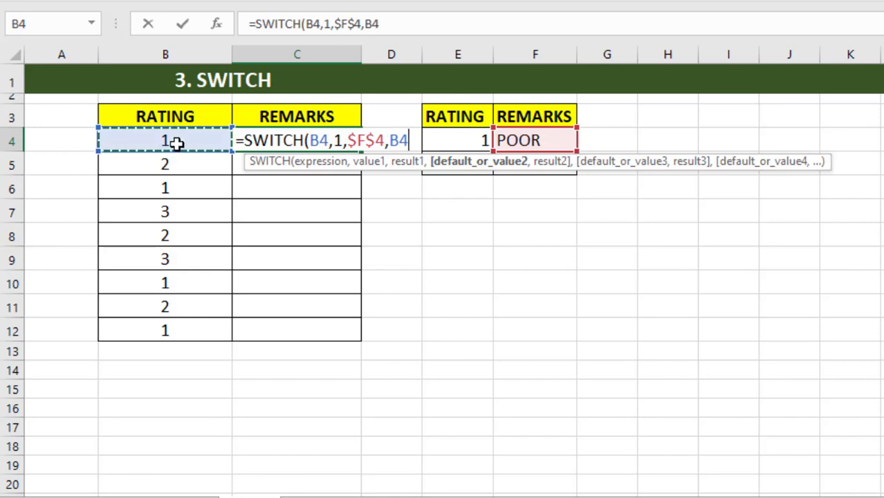
{"action": "key", "text": "BackSpace"}
{"action": "key", "text": "BackSpace"}
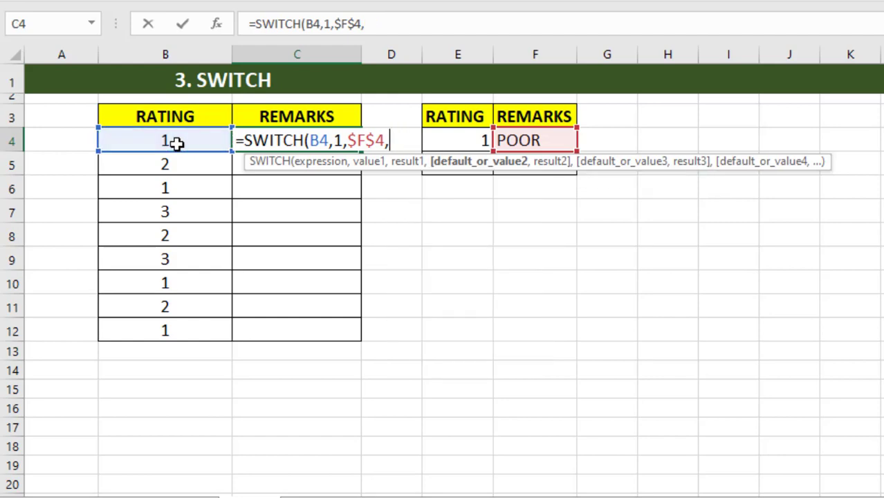
{"action": "type", "text": "2"}
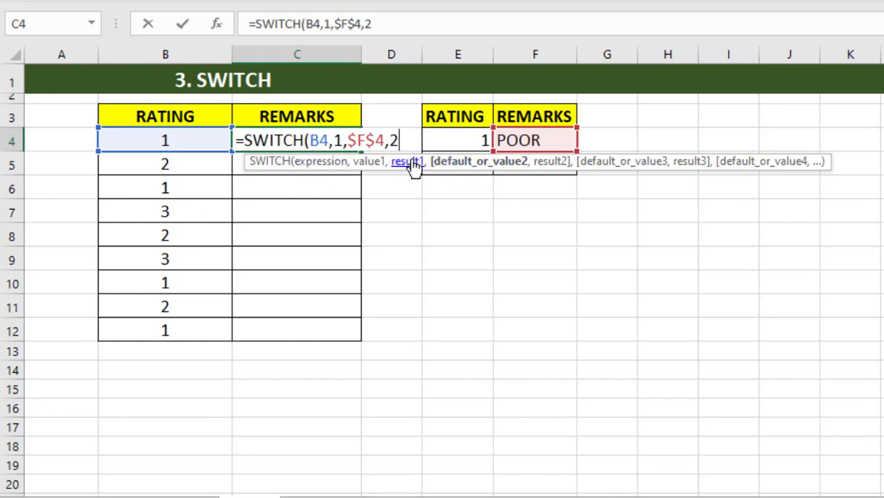
{"action": "type", "text": ","}
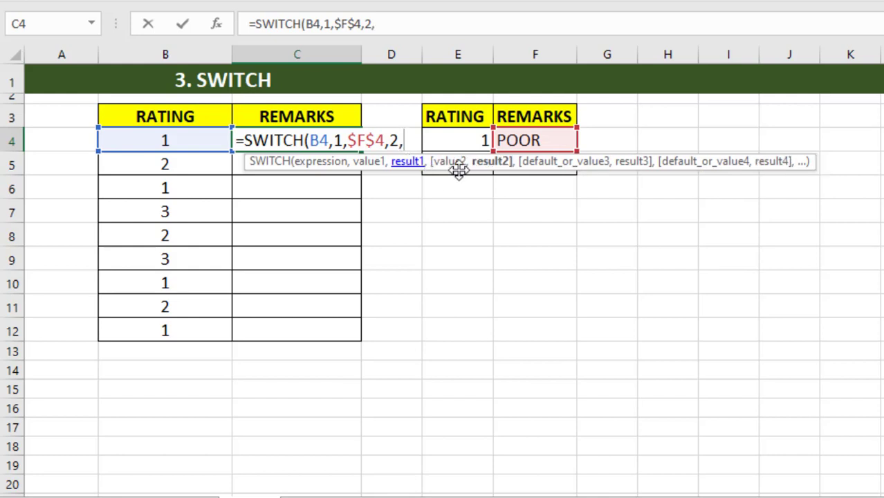
{"action": "left_click", "coordinate": [524, 173]}
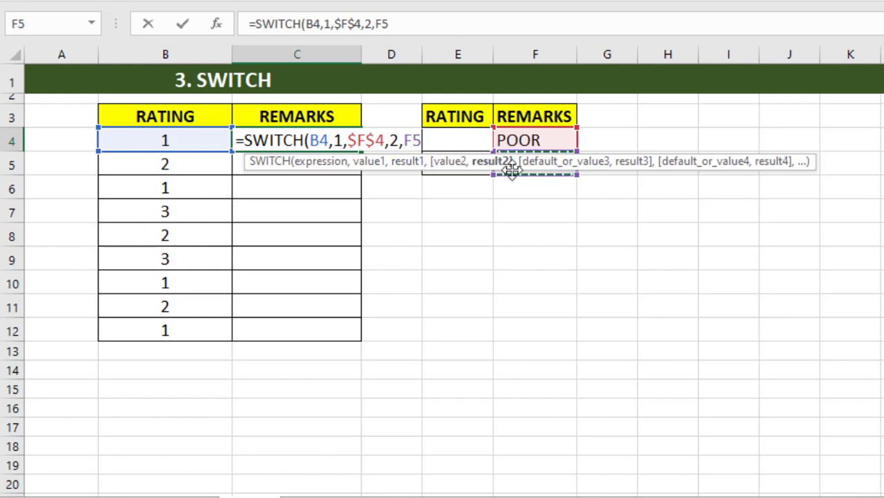
{"action": "key", "text": "F4"}
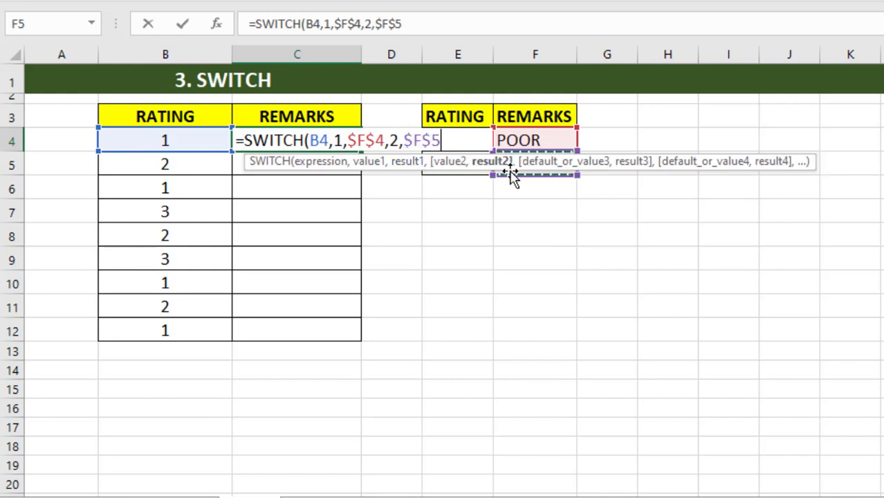
{"action": "type", "text": ","}
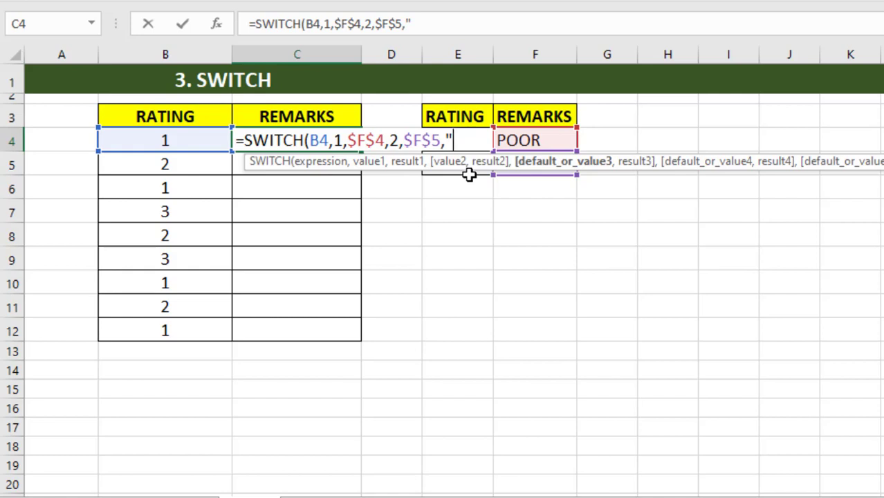
{"action": "type", "text": "?\""}
{"action": "type", "text": ")"}
{"action": "key", "text": "Return"}
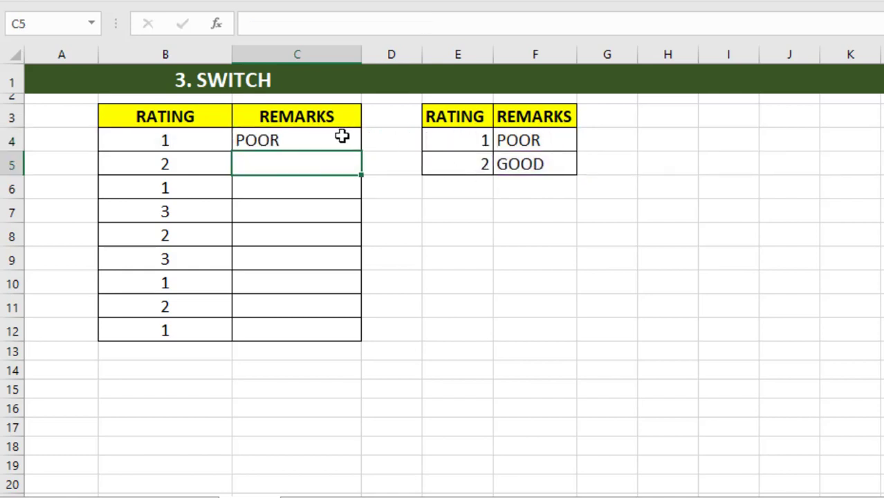
Copy the SWITCH formula down to C12, check C8, and open the 4. TRUE sheet
{"action": "left_click", "coordinate": [339, 140]}
{"action": "left_click_drag", "start_coordinate": [364, 152], "coordinate": [360, 334]}
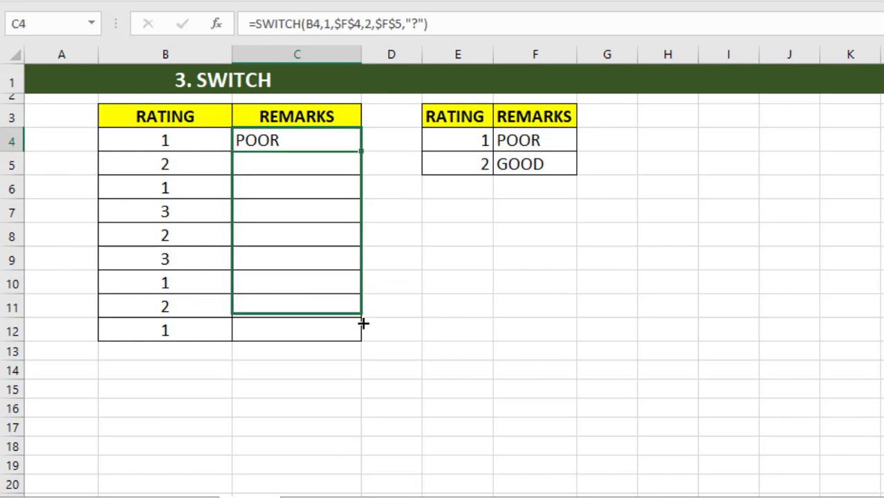
{"action": "left_click", "coordinate": [316, 238]}
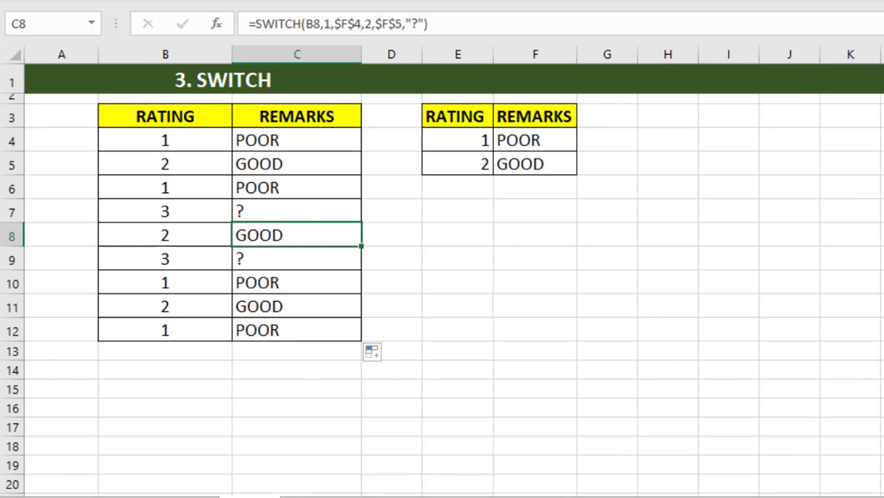
{"action": "left_click", "coordinate": [299, 492]}
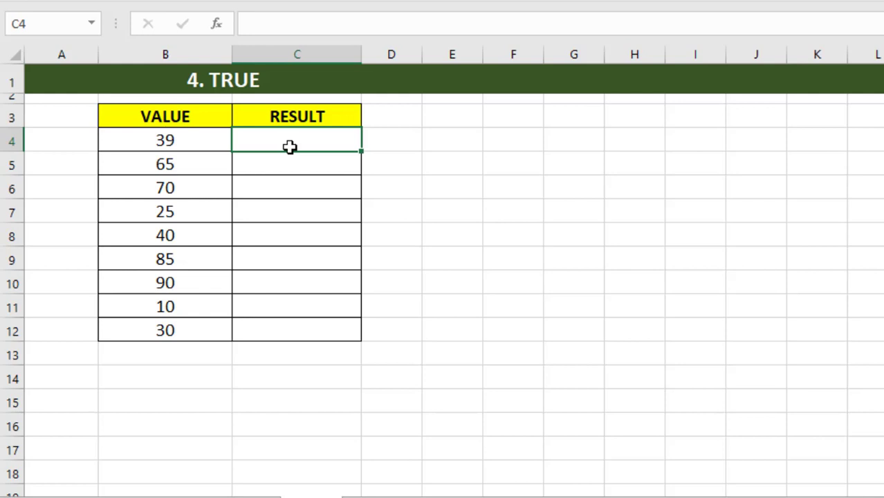
{"action": "type", "text": "="}
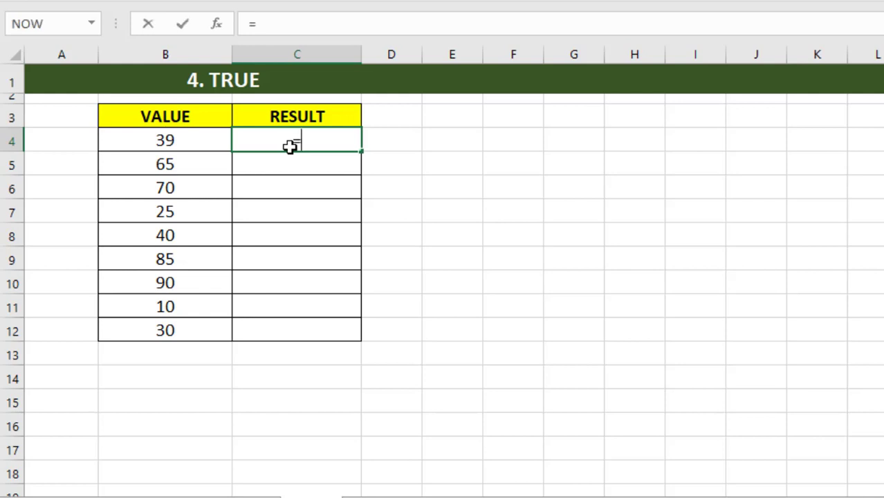
{"action": "type", "text": "tru"}
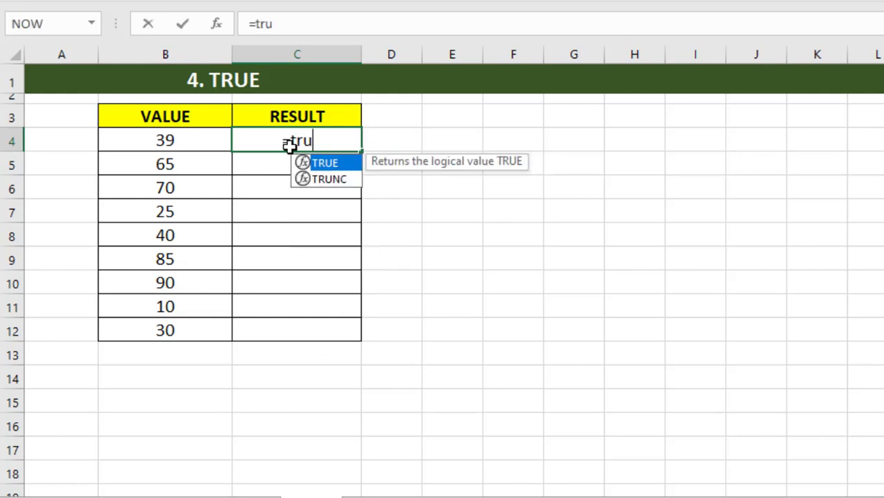
{"action": "double_click", "coordinate": [325, 163]}
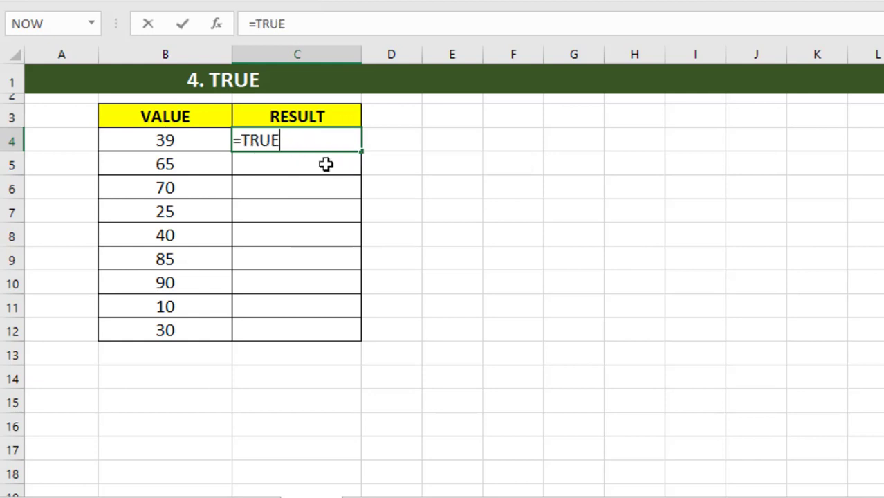
{"action": "type", "text": "()"}
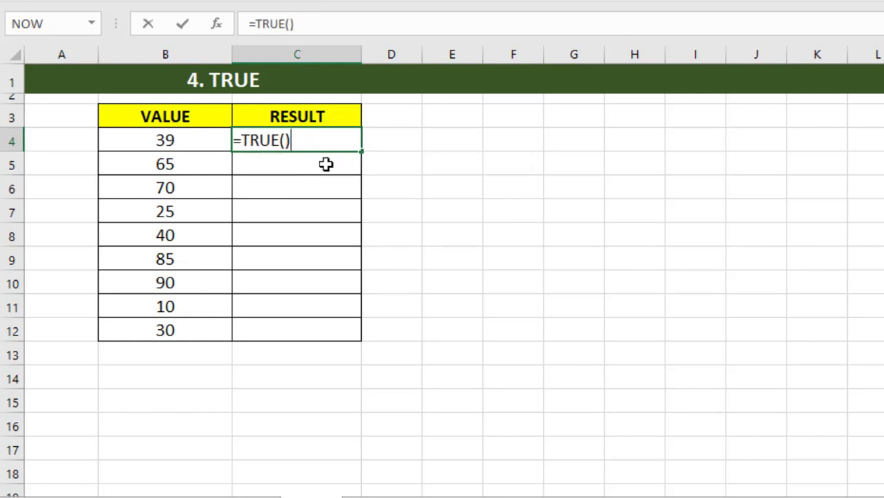
{"action": "key", "text": "Return"}
{"action": "left_click", "coordinate": [317, 141]}
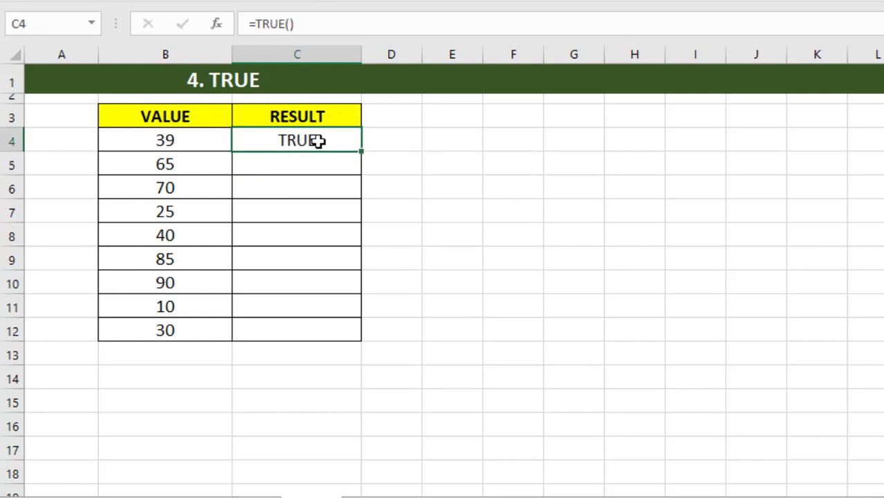
{"action": "key", "text": "Delete"}
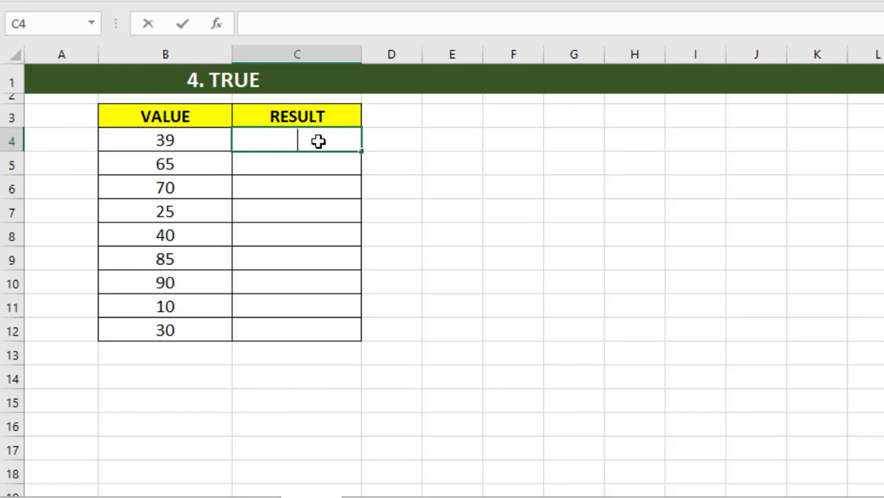
{"action": "left_click", "coordinate": [278, 188]}
{"action": "left_click", "coordinate": [285, 146]}
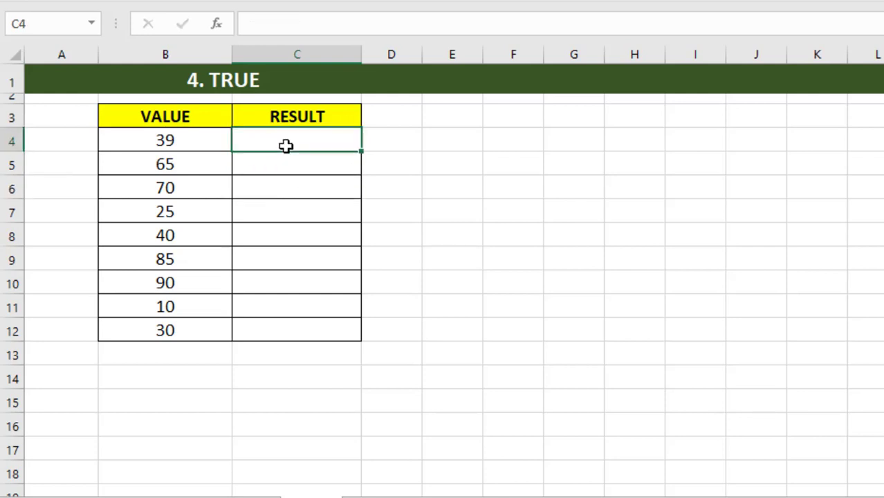
Enter =IF(B4>50,TRUE()) in C4 of the 4. TRUE sheet
{"action": "type", "text": "=if("}
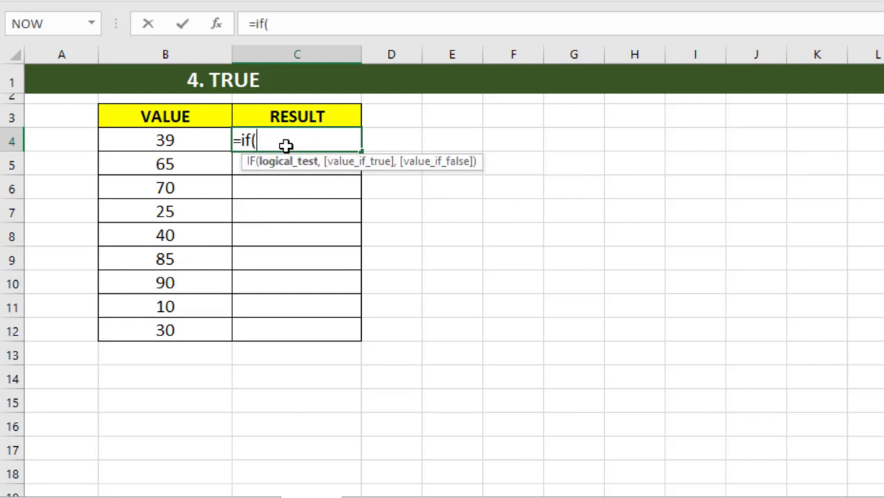
{"action": "left_click", "coordinate": [184, 141]}
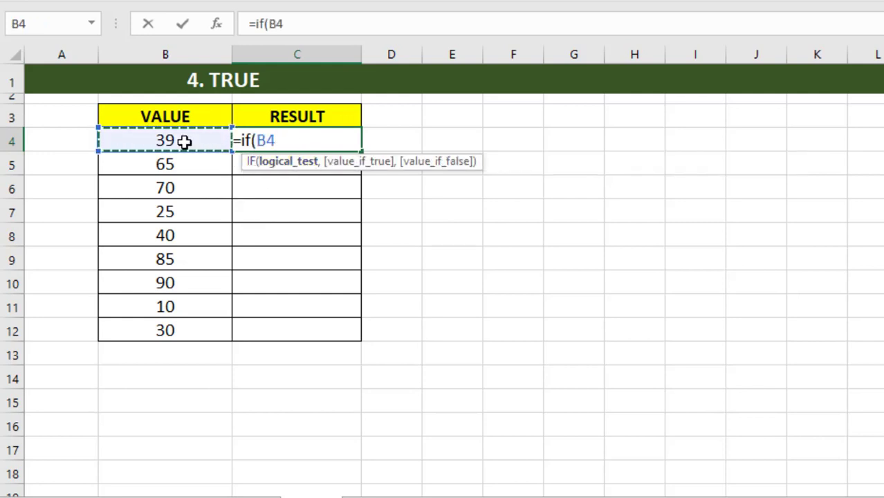
{"action": "type", "text": ">50"}
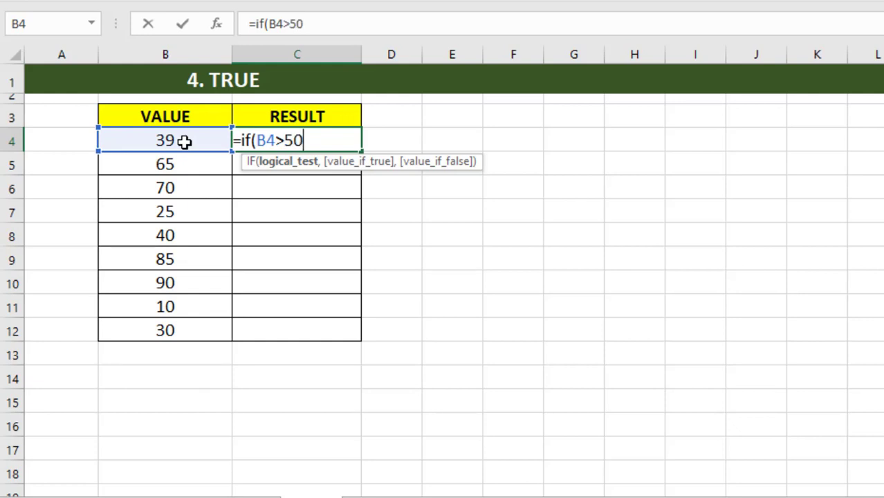
{"action": "type", "text": ","}
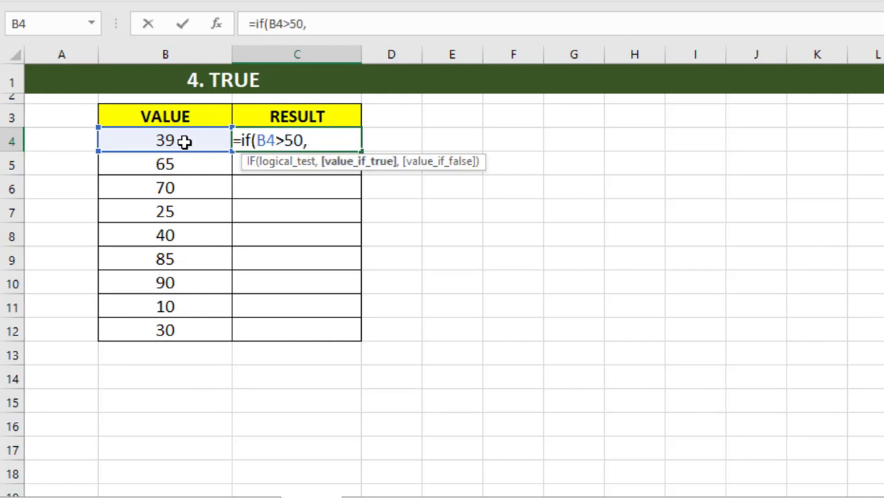
{"action": "type", "text": "t"}
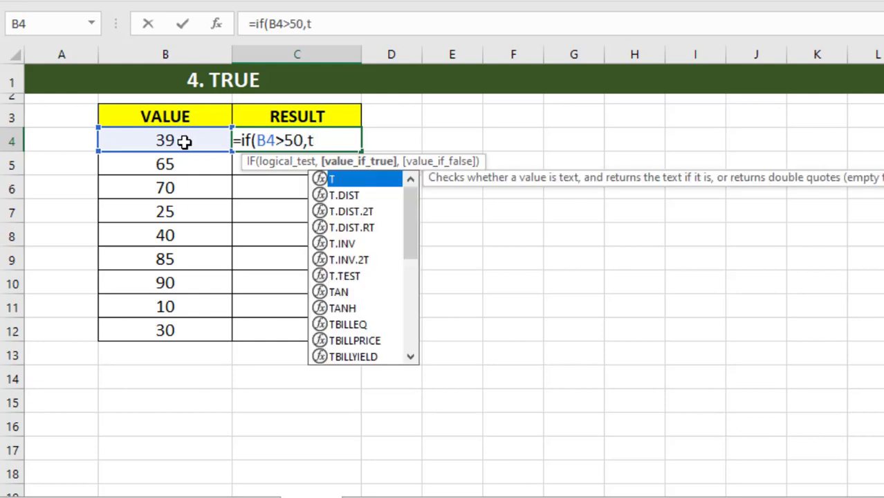
{"action": "type", "text": "ru"}
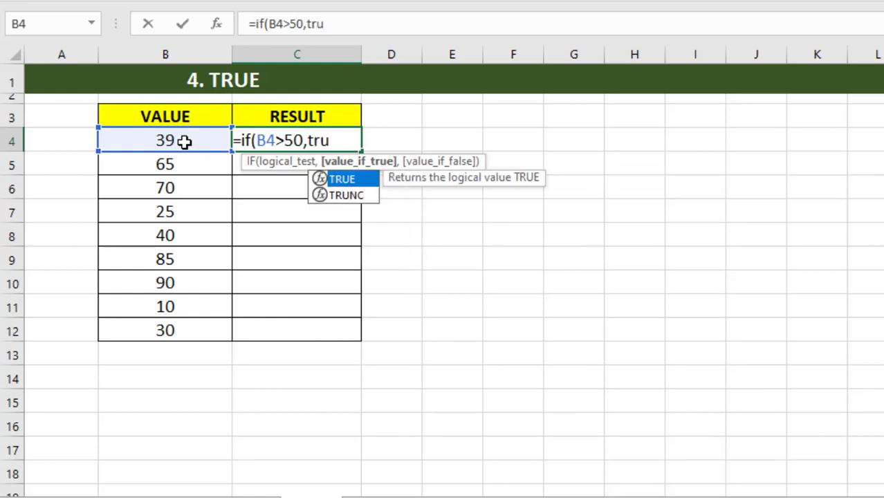
{"action": "type", "text": "e("}
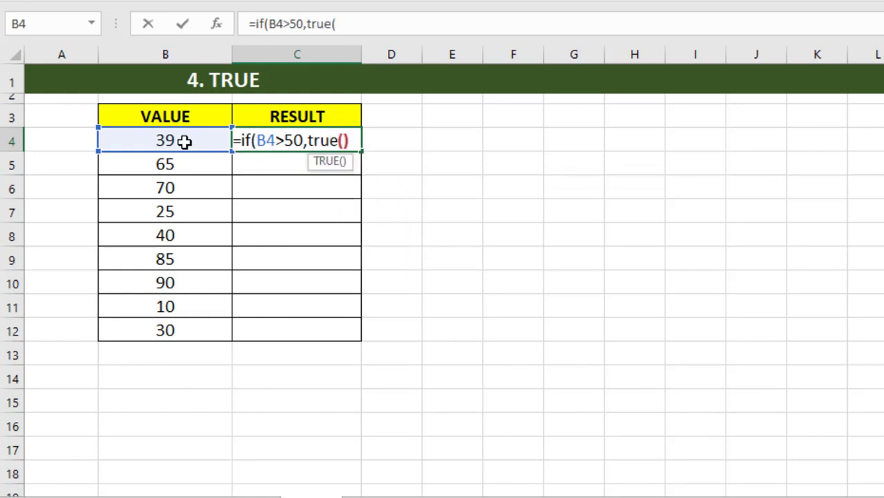
{"action": "type", "text": "))"}
{"action": "key", "text": "Return"}
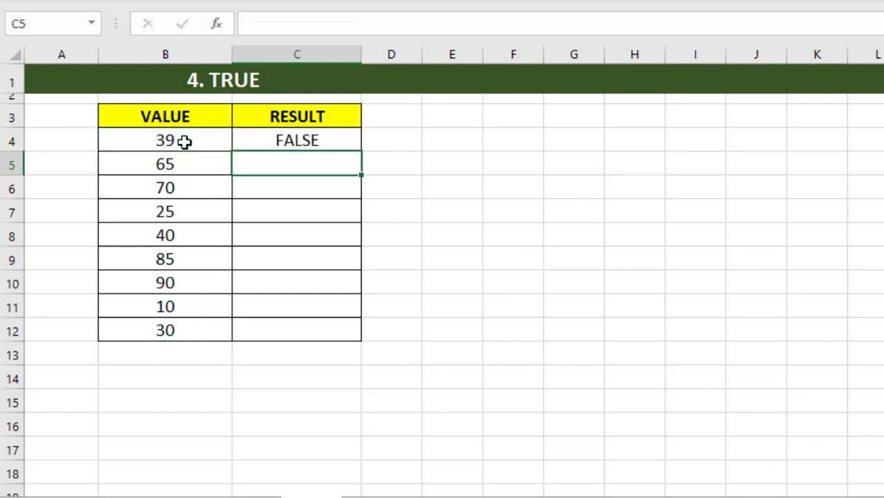
Copy the IF formula down to C12 and check the result in C10
{"action": "left_click", "coordinate": [302, 142]}
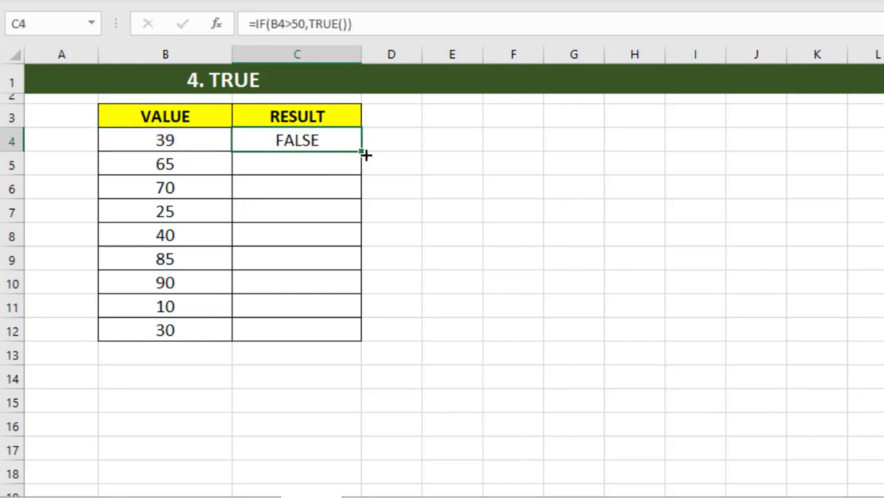
{"action": "left_click_drag", "start_coordinate": [361, 211], "coordinate": [361, 340]}
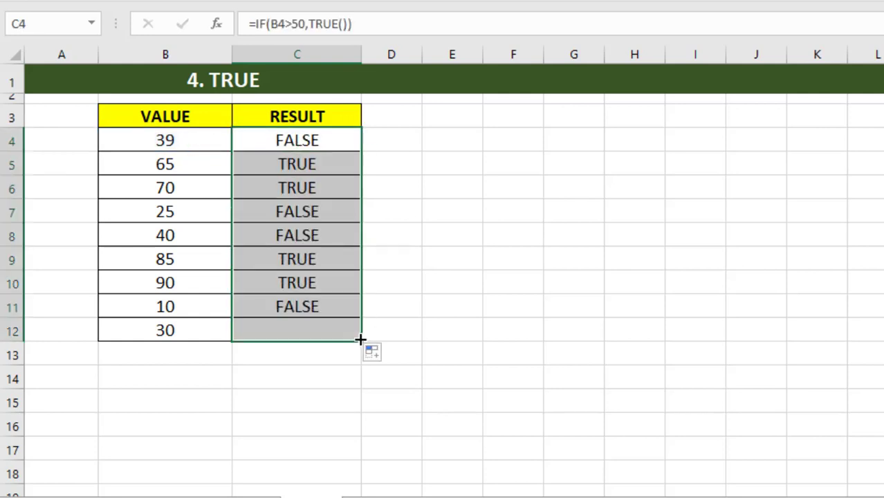
{"action": "left_click", "coordinate": [330, 285]}
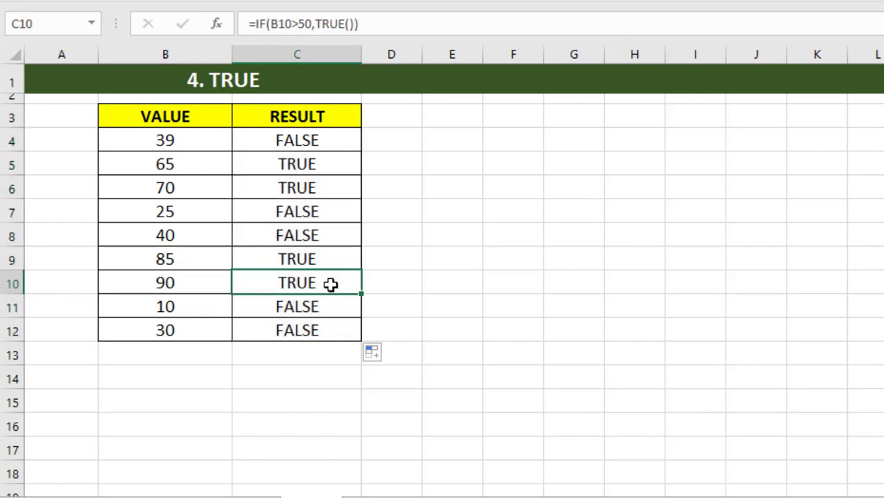